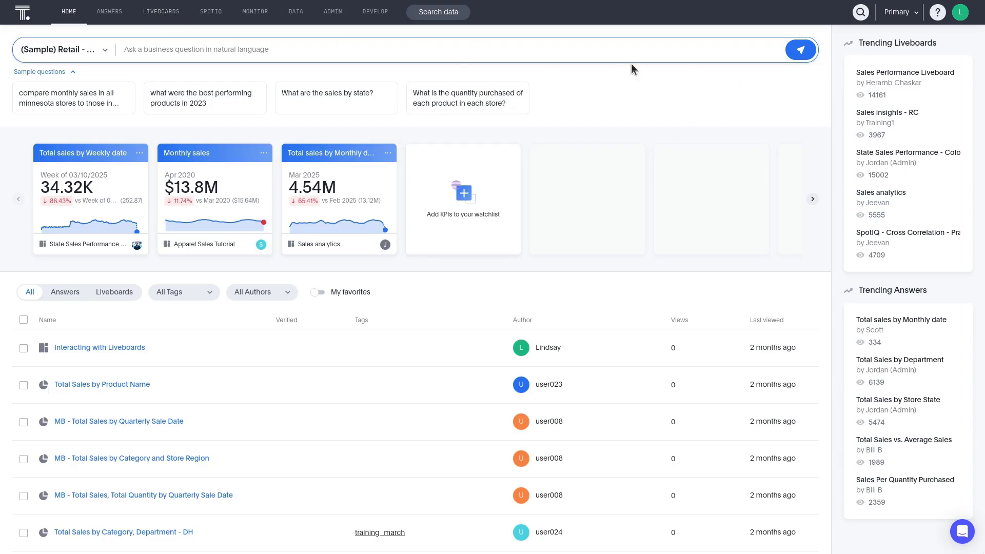
# Create a liveboard named 'Sales' with the description 'A collection of sales data.'.
pyautogui.click(160, 13)
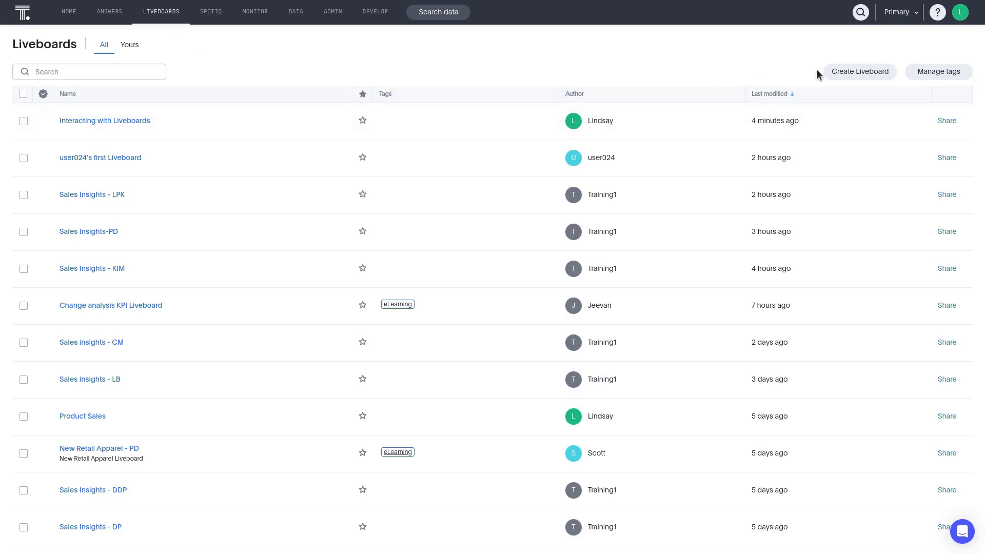
pyautogui.click(849, 72)
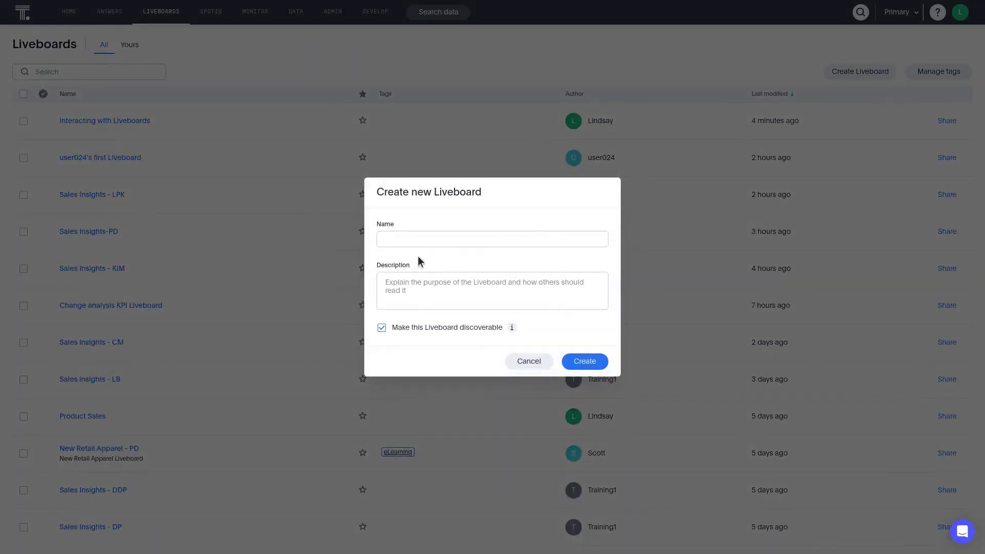
pyautogui.click(407, 239)
pyautogui.write('Sales')
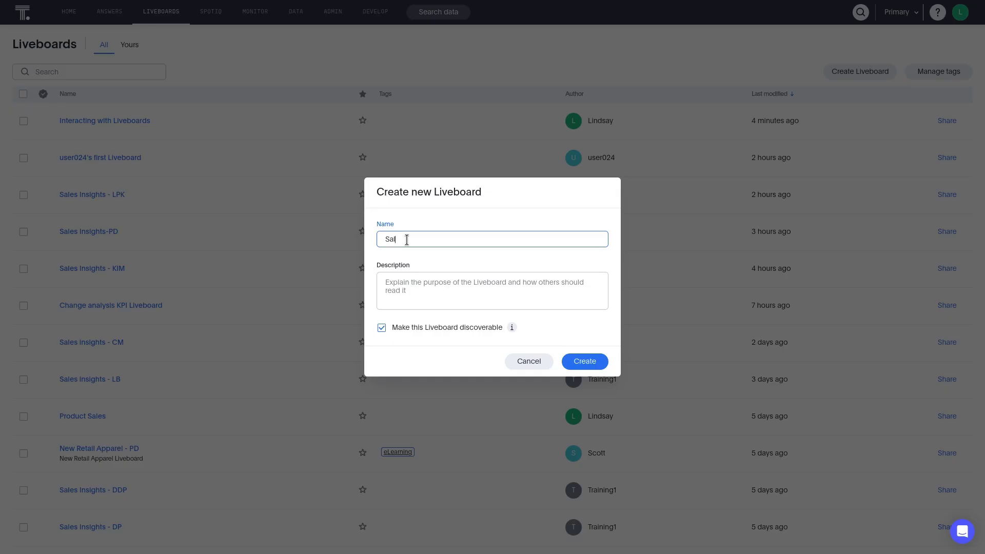
pyautogui.click(407, 291)
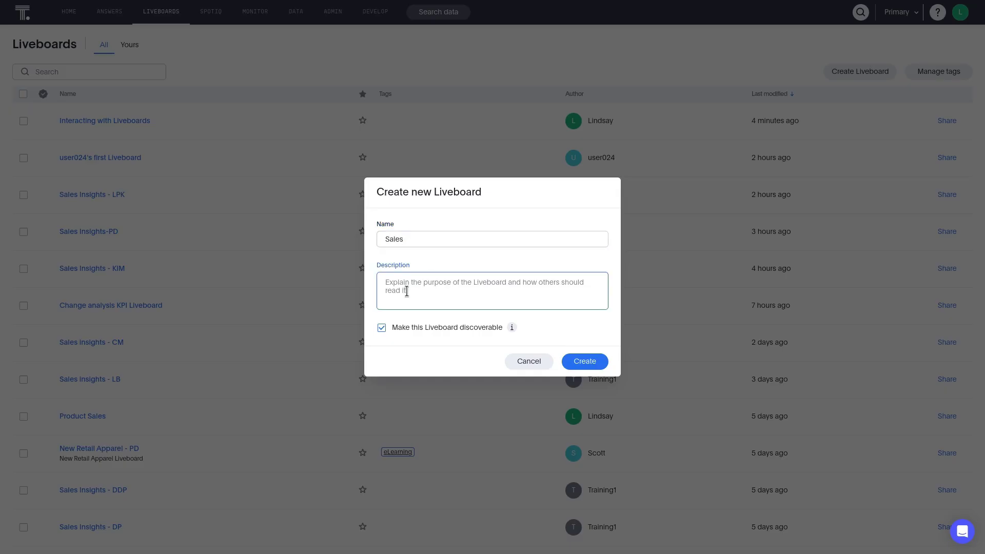
pyautogui.write('A collection of sales data.')
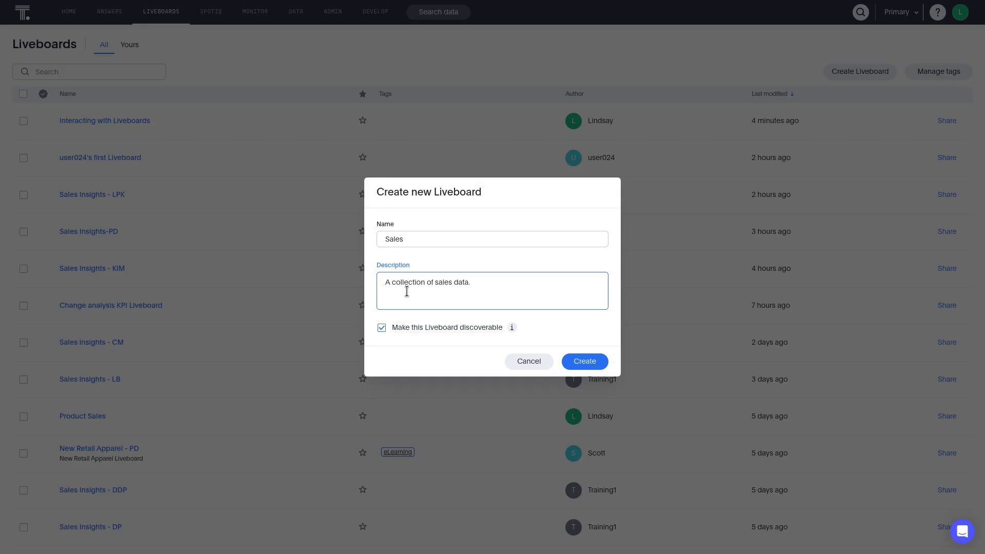
pyautogui.click(585, 362)
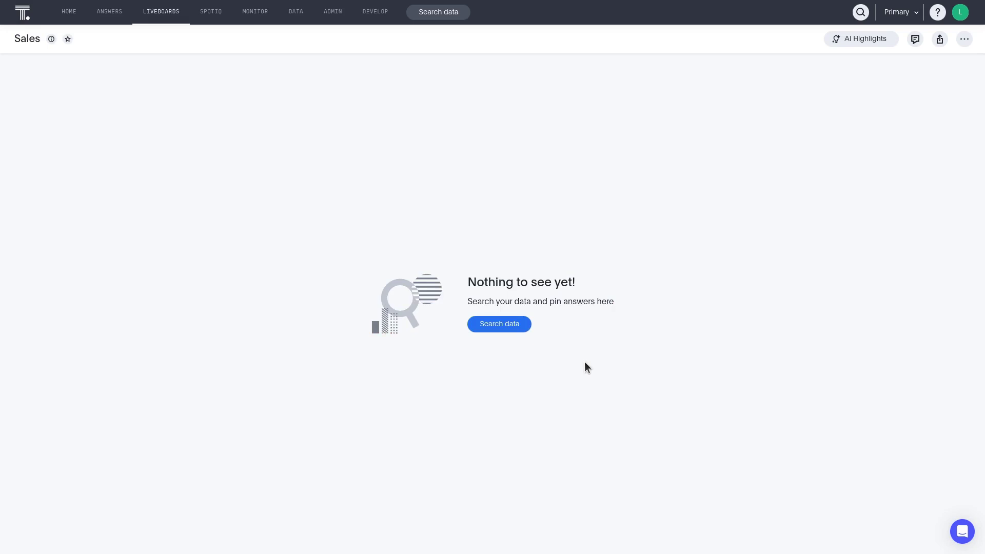
# Search saved answers for 'monthly sales performance' and open 'Monthly sales performance by date and region'.
pyautogui.click(111, 13)
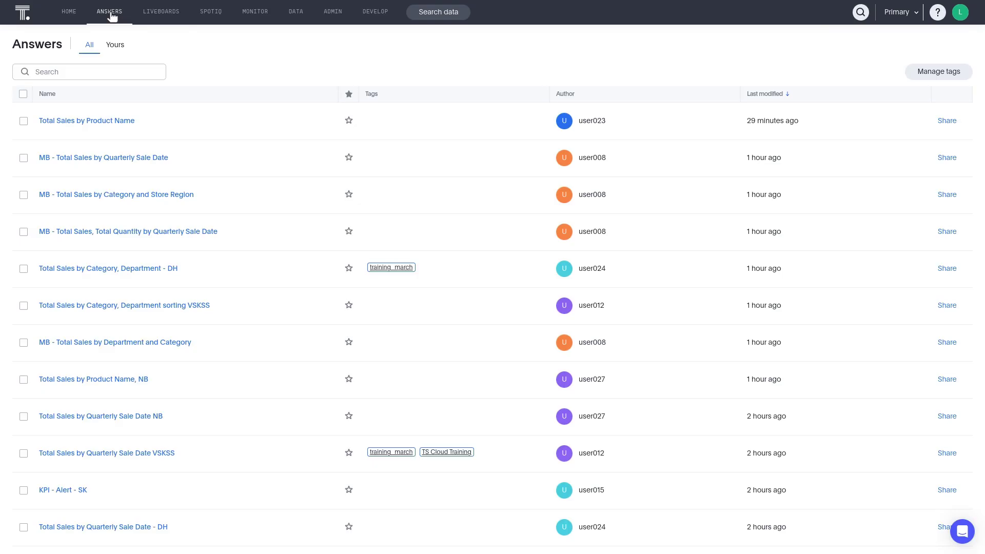
pyautogui.click(60, 73)
pyautogui.write('monthl')
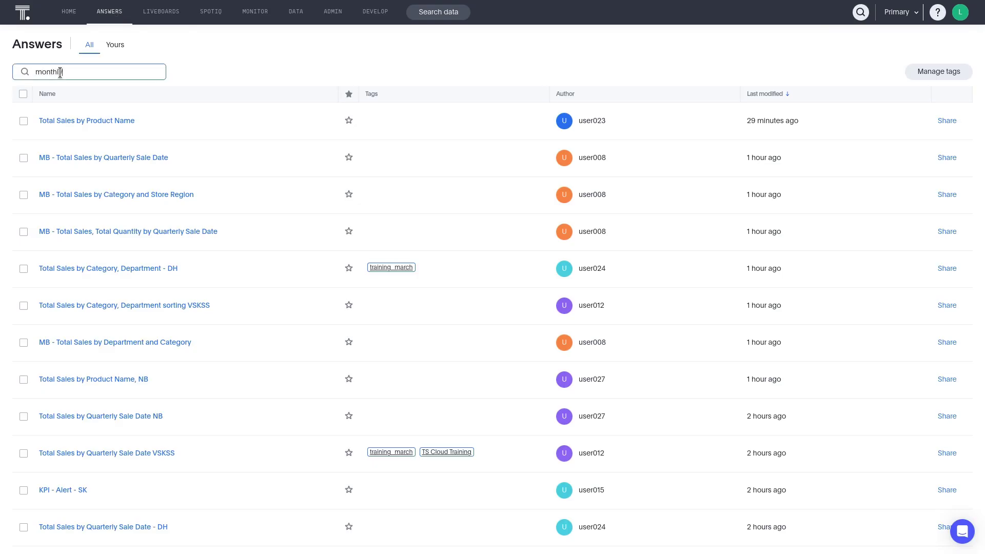
pyautogui.write('y sales performance')
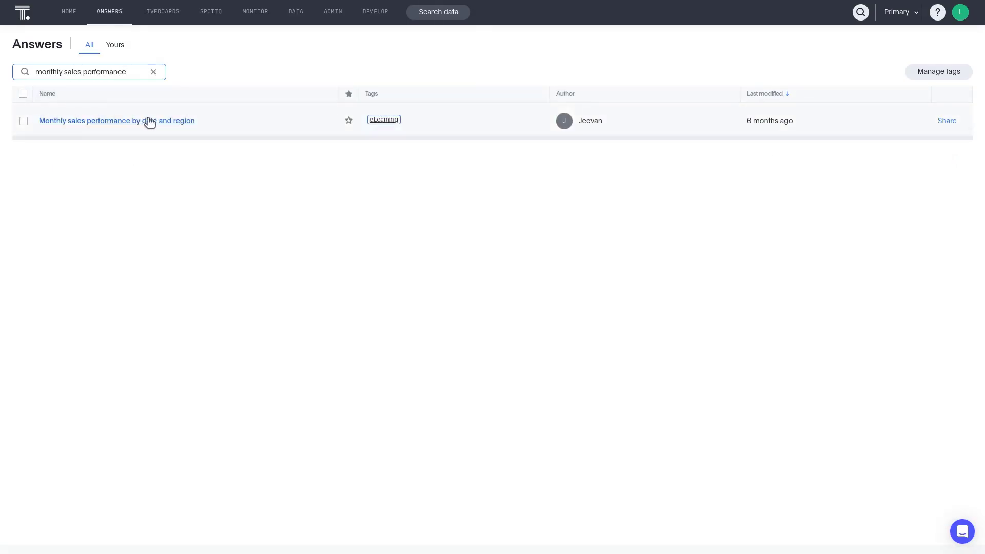
pyautogui.click(149, 121)
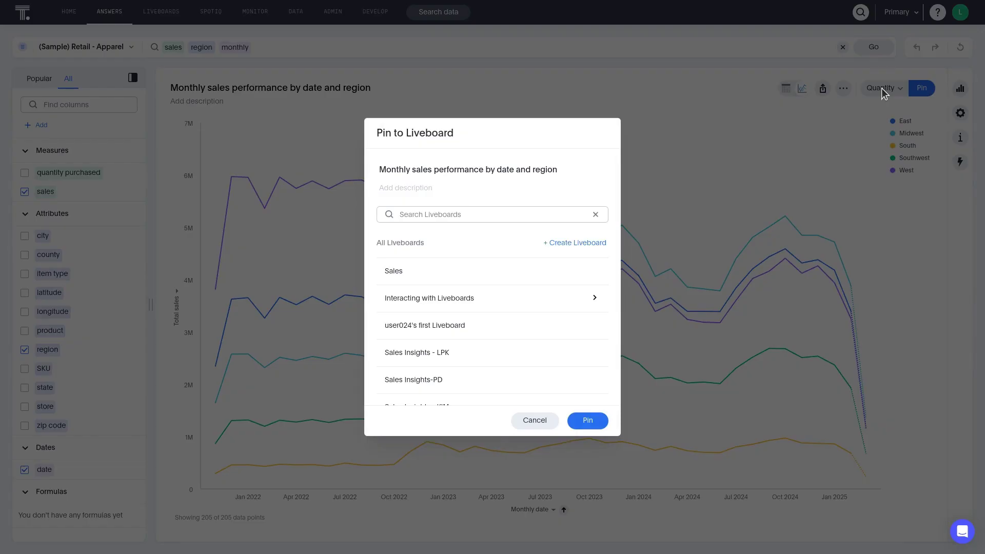
# Pin the line chart to a newly created liveboard named 'Sales Monthly Metrics'.
pyautogui.click(564, 246)
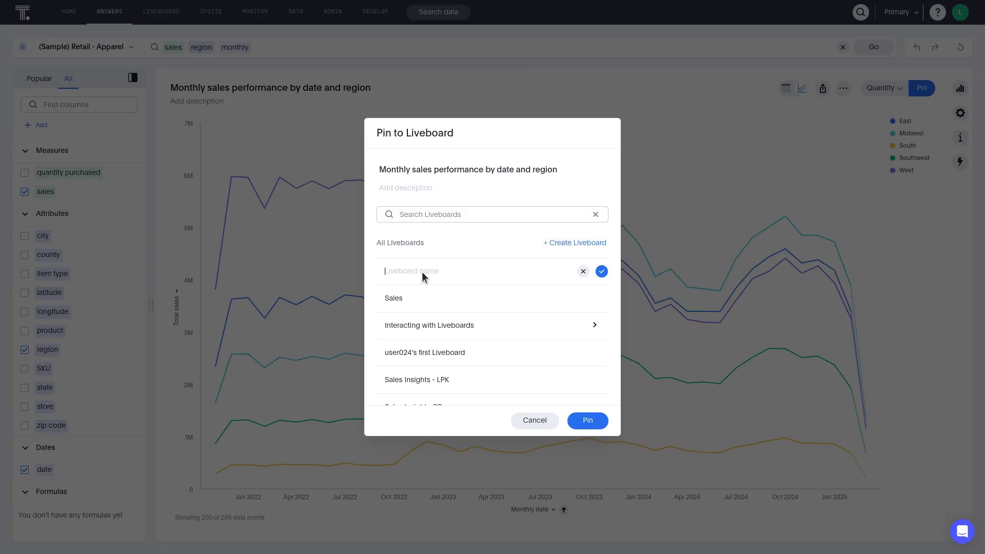
pyautogui.write('Sales Monthly Metrics')
pyautogui.click(601, 271)
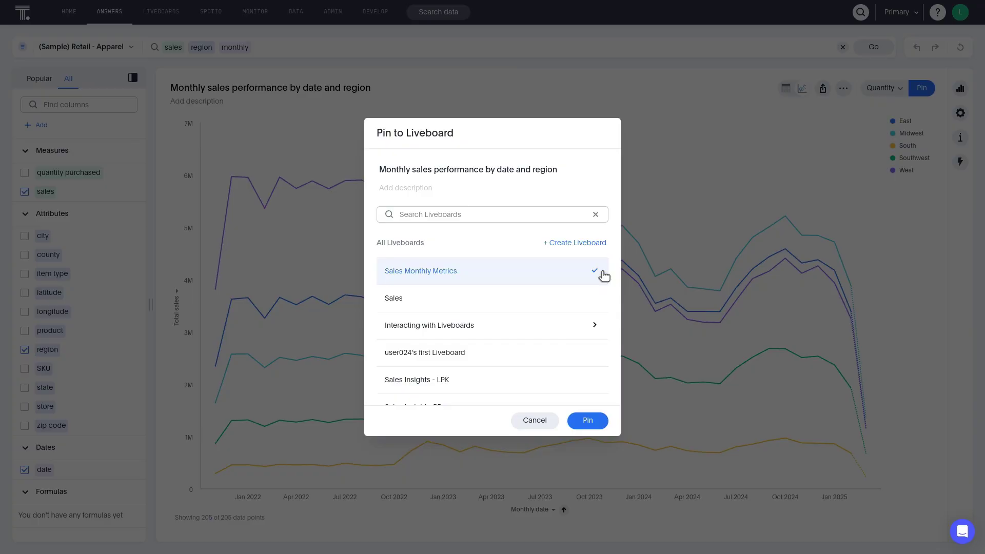
pyautogui.click(588, 421)
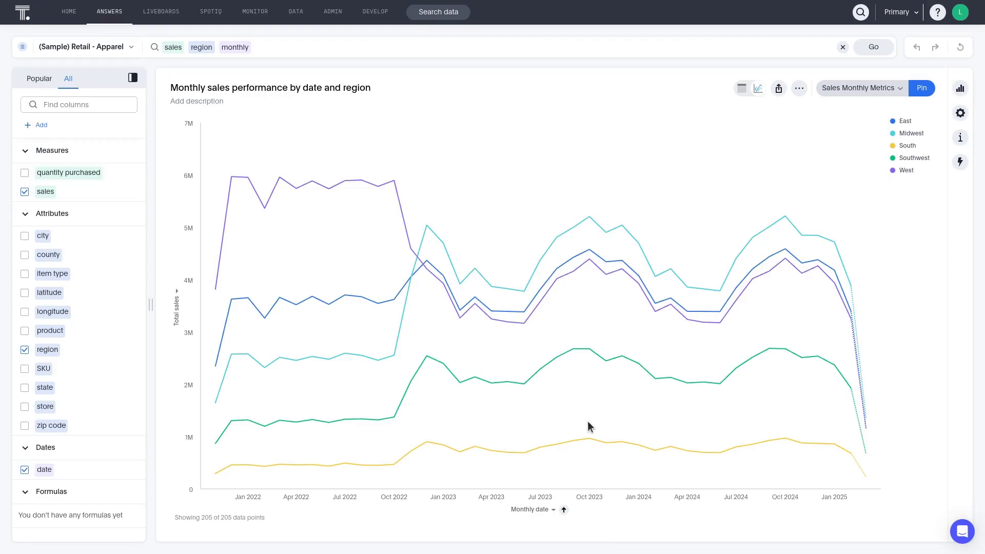
# Find the 'sales visualized' state map answer and pin it to Sales Monthly Metrics.
pyautogui.click(110, 13)
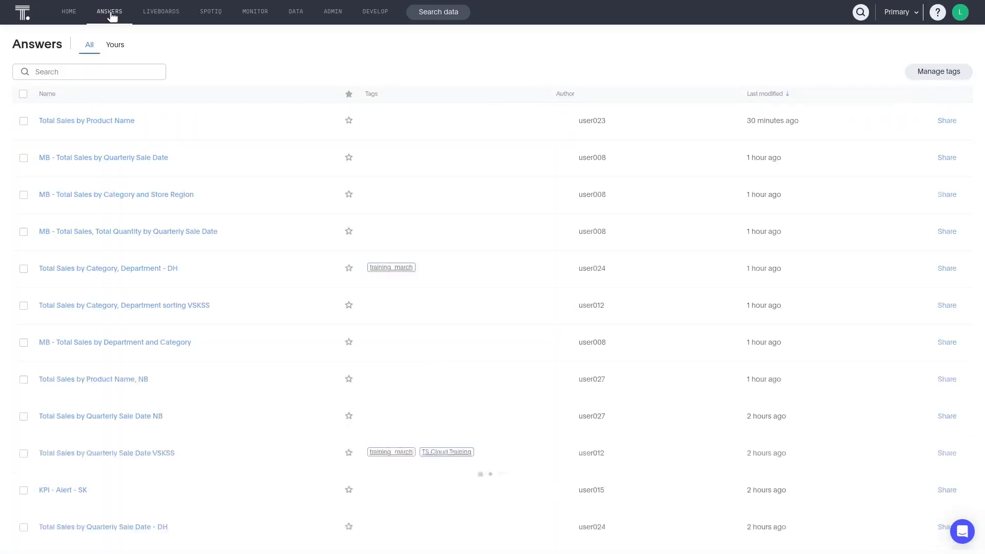
pyautogui.click(59, 72)
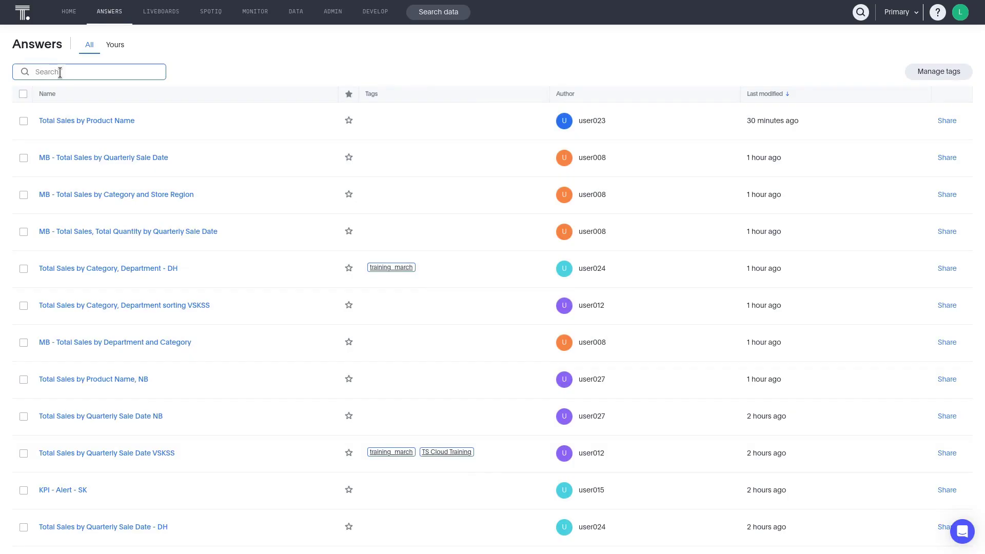
pyautogui.write('sales visualized by states')
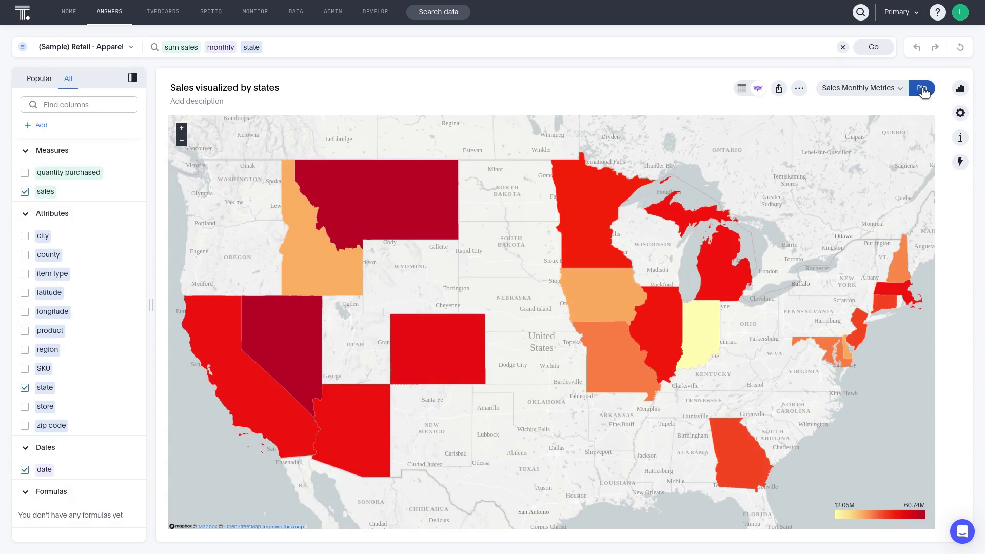
pyautogui.click(923, 90)
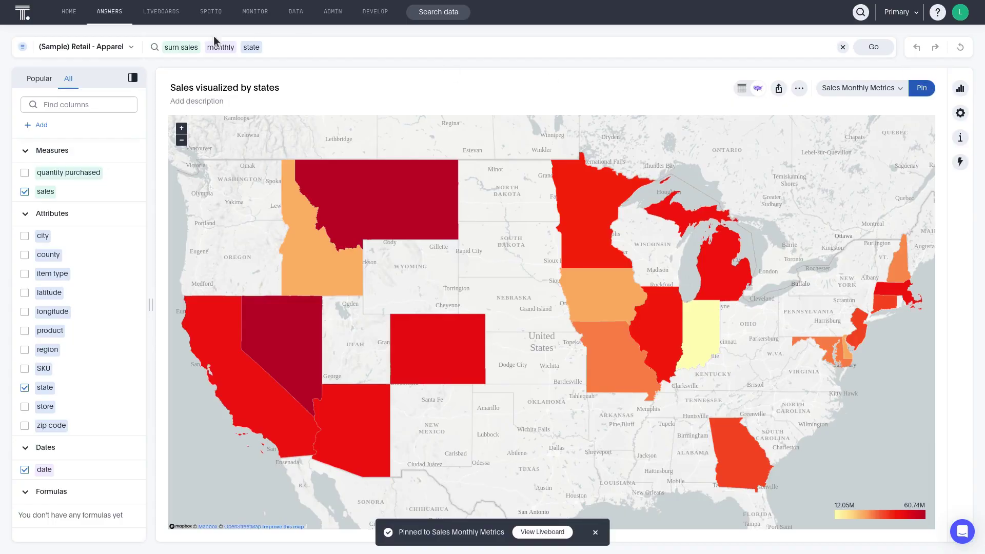
# Ask Spotter 'what were the best performing products last quarter?' from the home page.
pyautogui.click(69, 12)
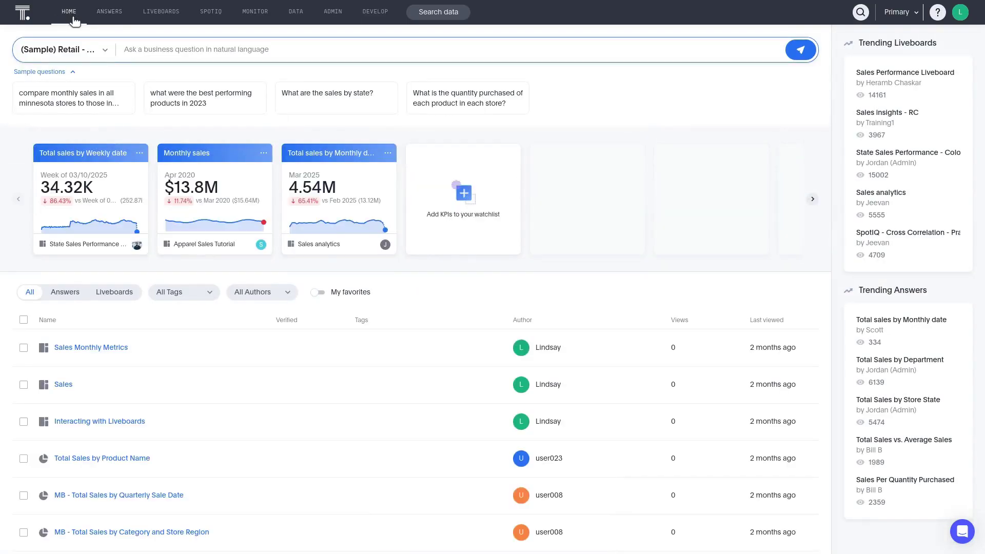
pyautogui.click(193, 49)
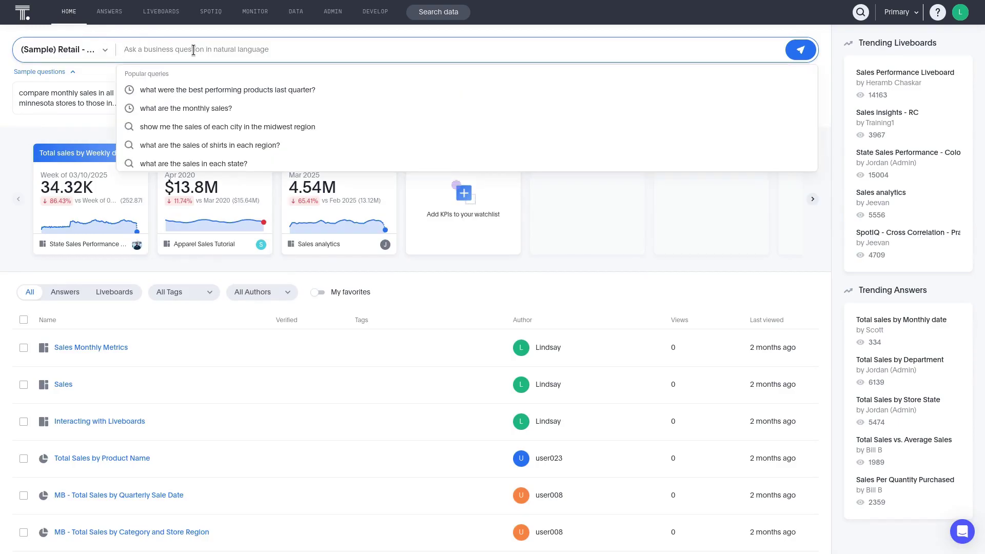
pyautogui.write('what were the')
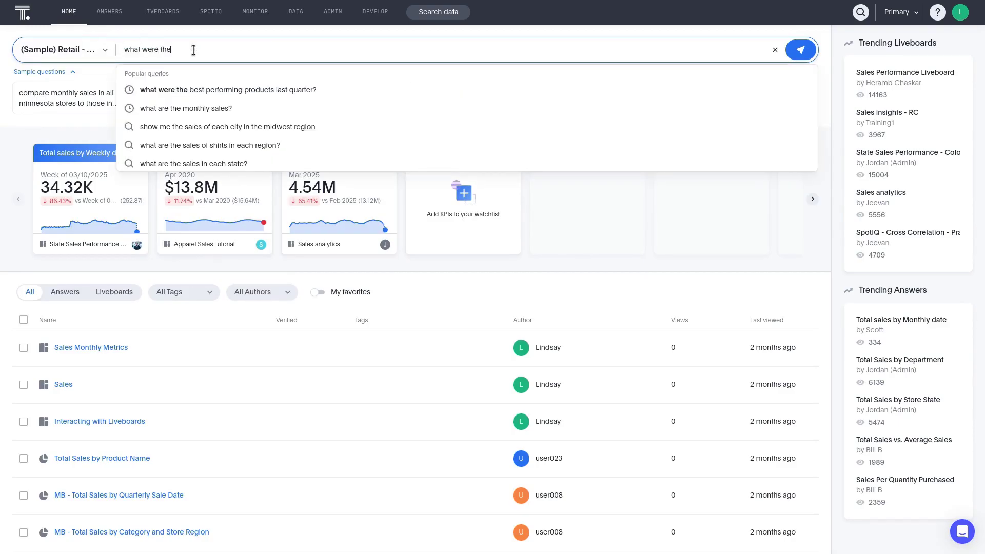
pyautogui.write(' best performing')
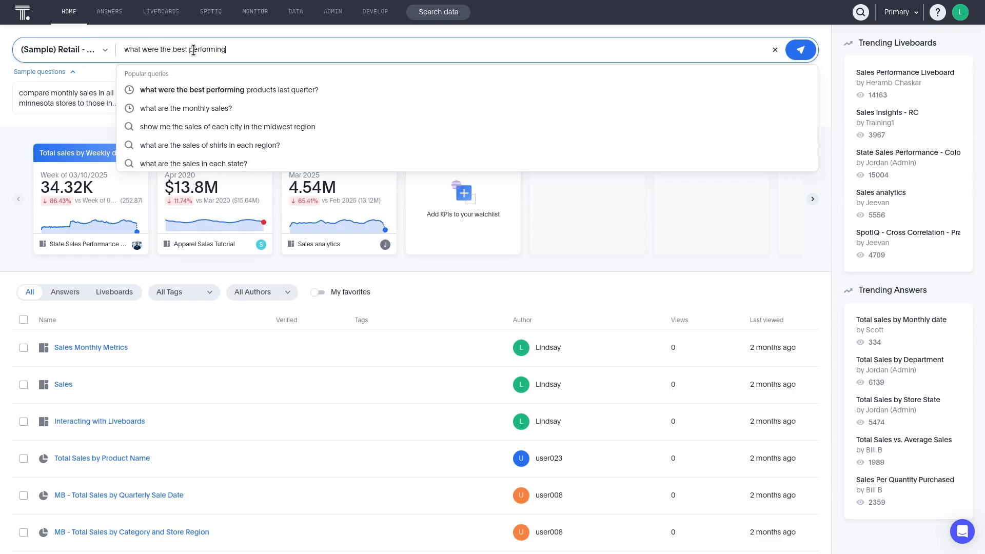
pyautogui.write(' products last quarter?')
pyautogui.click(801, 50)
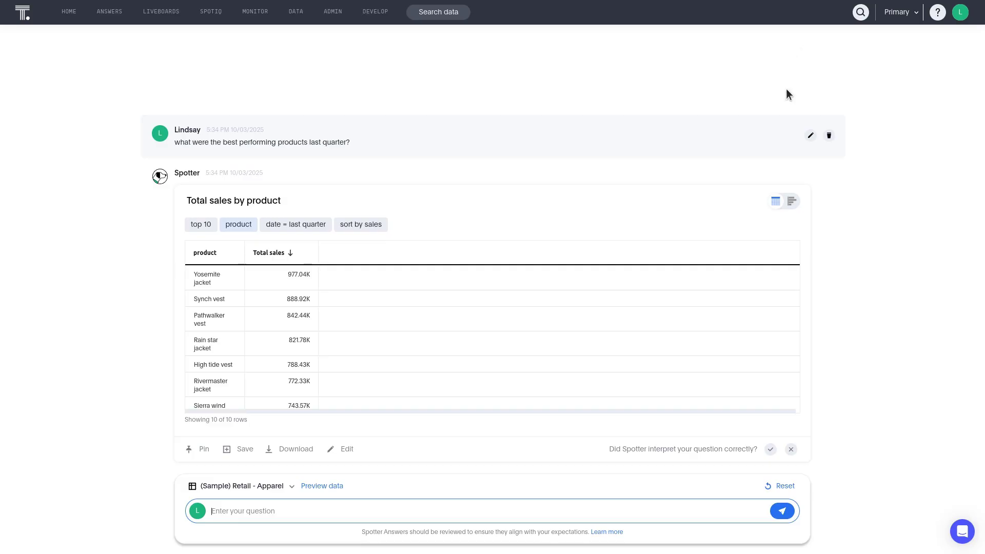
# Show the product sales as a bar chart and pin it to Sales Monthly Metrics.
pyautogui.click(792, 205)
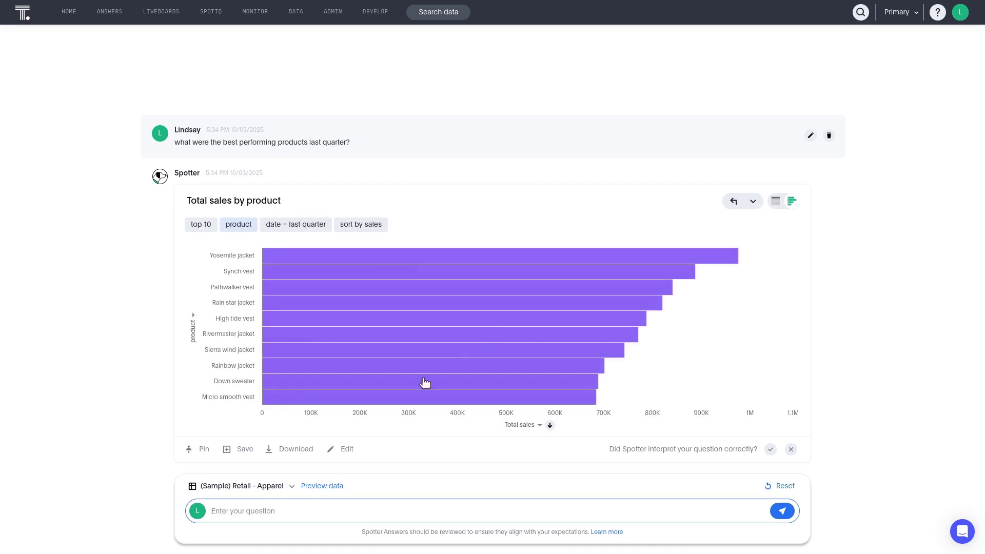
pyautogui.click(194, 449)
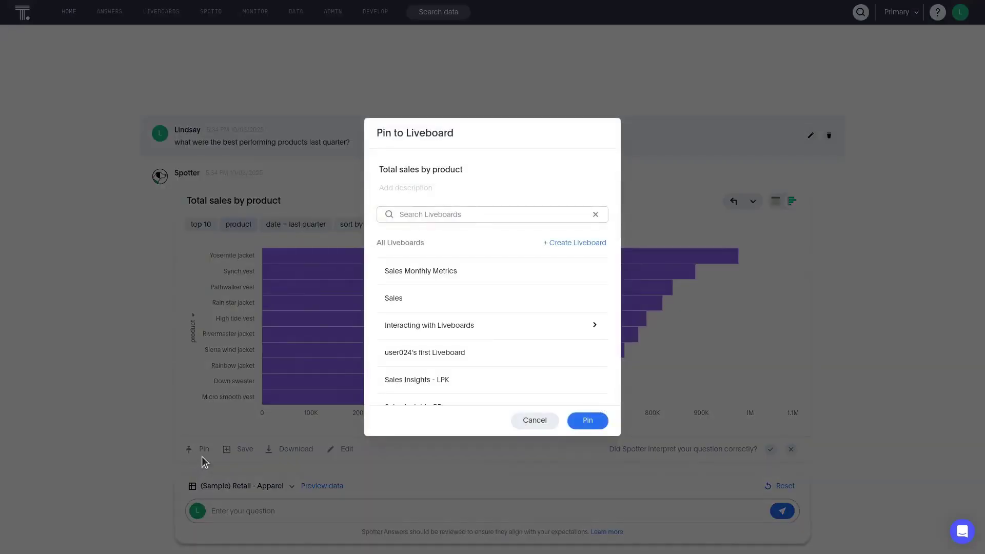
pyautogui.click(409, 275)
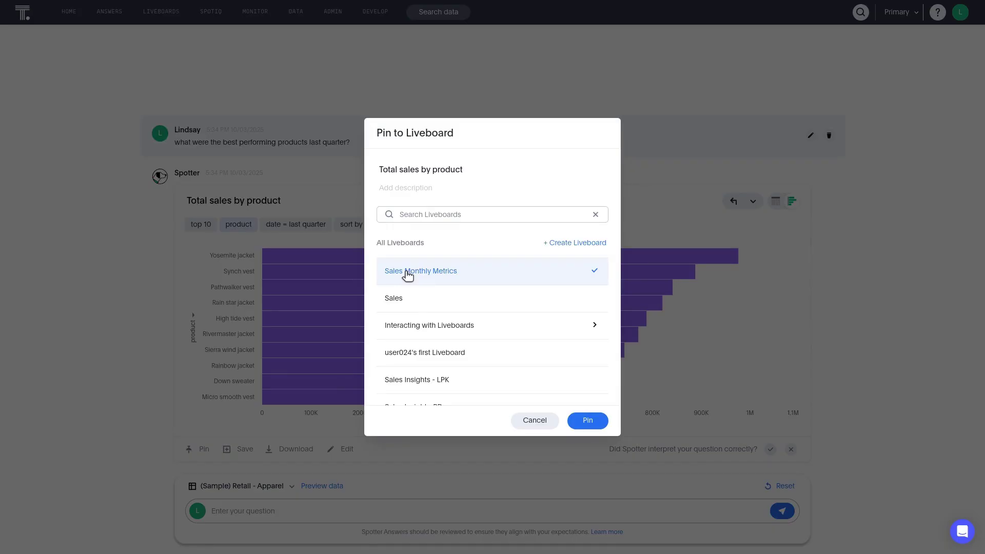
pyautogui.click(588, 420)
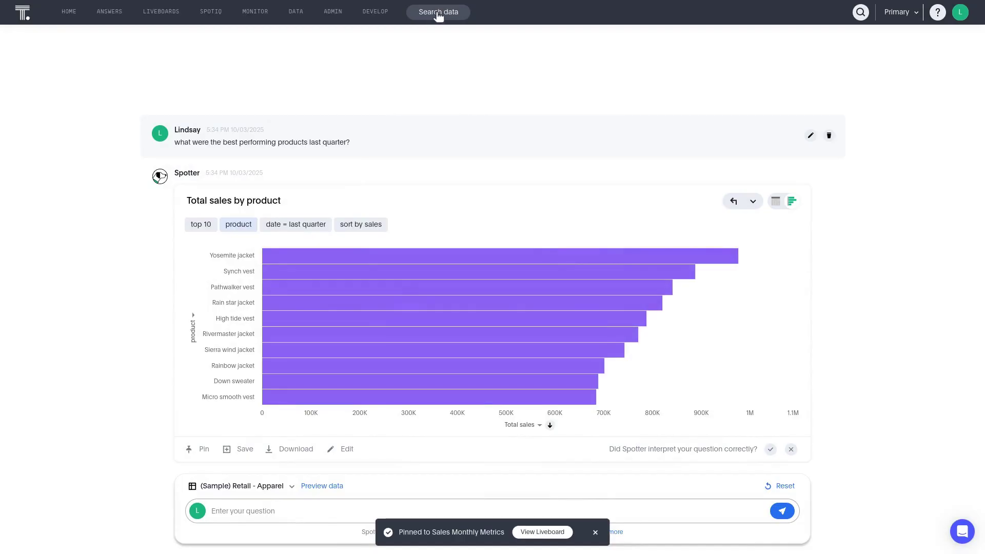
# Search 'monthly sales', display total sales by monthly date as a KPI, and pin it.
pyautogui.click(438, 14)
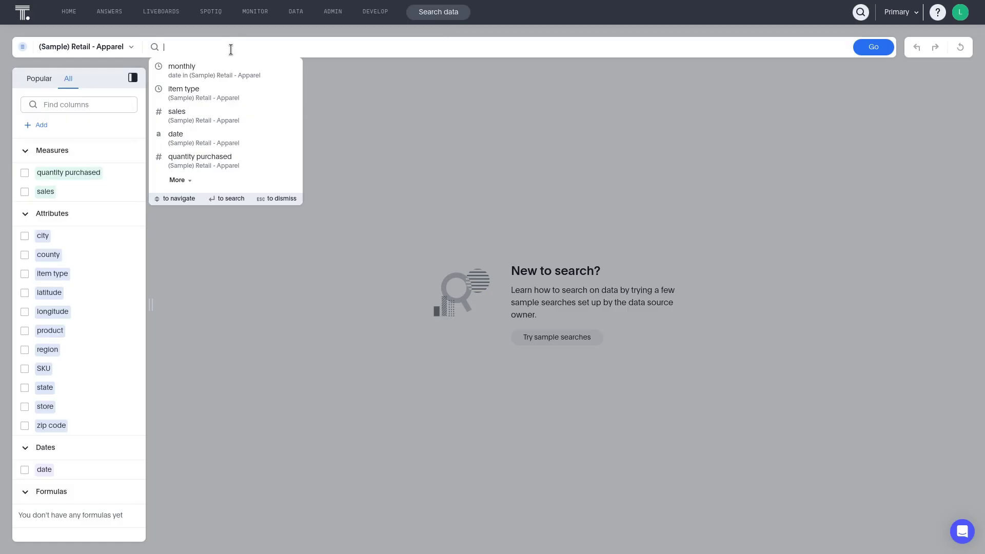
pyautogui.write('monthly sales')
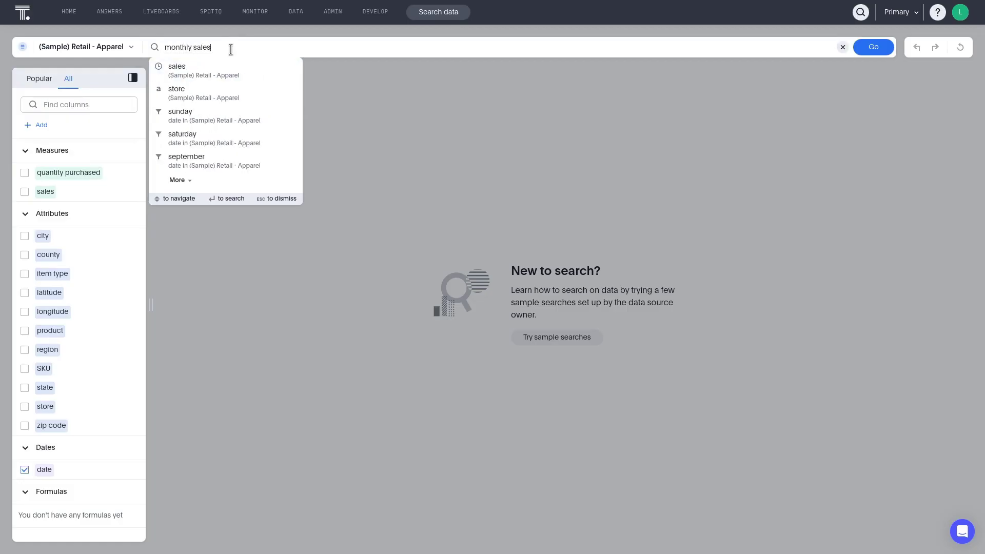
pyautogui.press('Return')
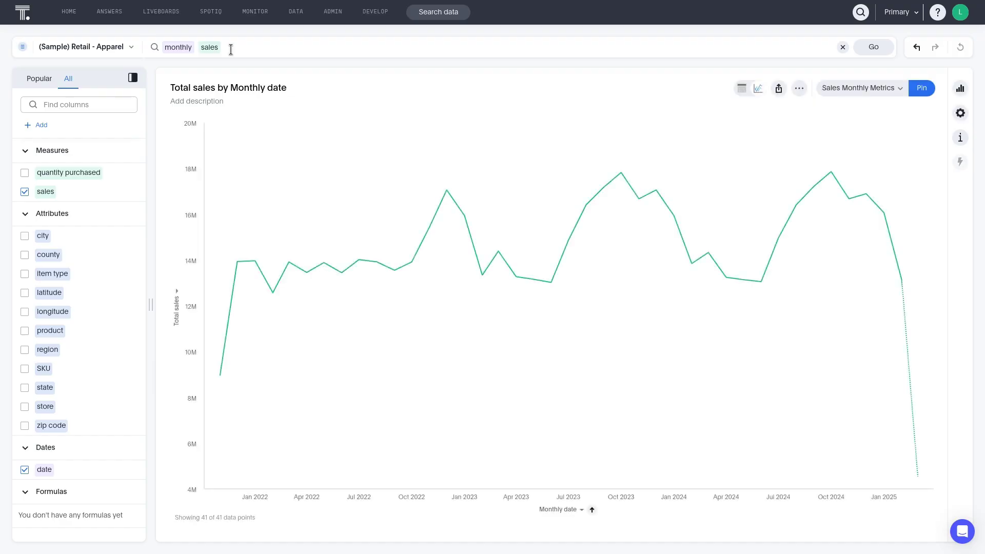
pyautogui.click(960, 88)
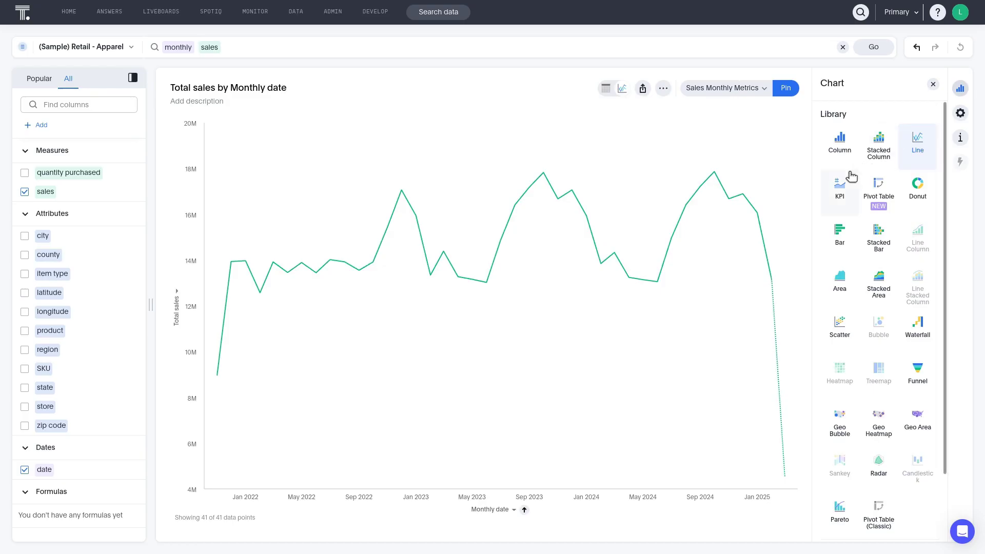
pyautogui.click(839, 182)
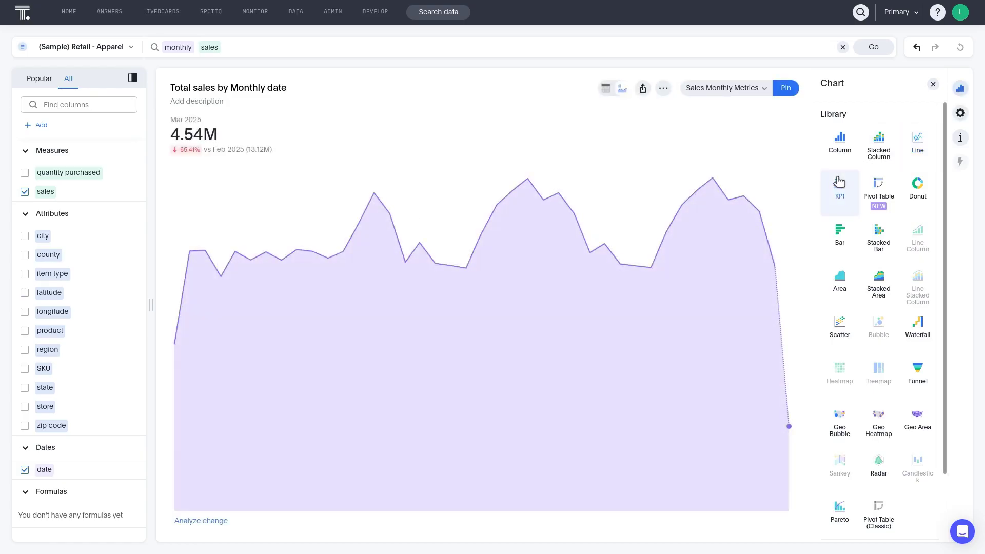
pyautogui.click(786, 89)
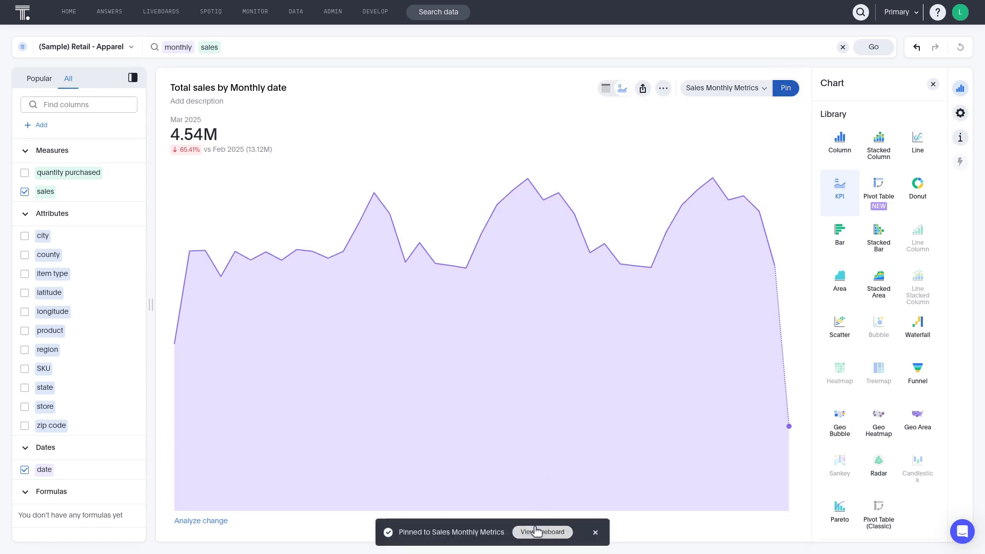
# Open the Sales Monthly Metrics liveboard from the pin notification.
pyautogui.click(540, 533)
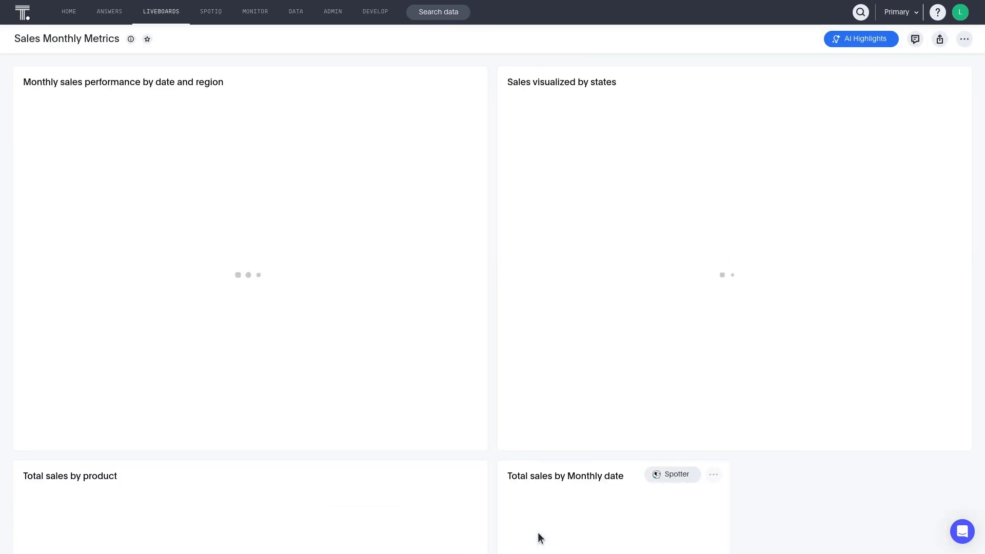